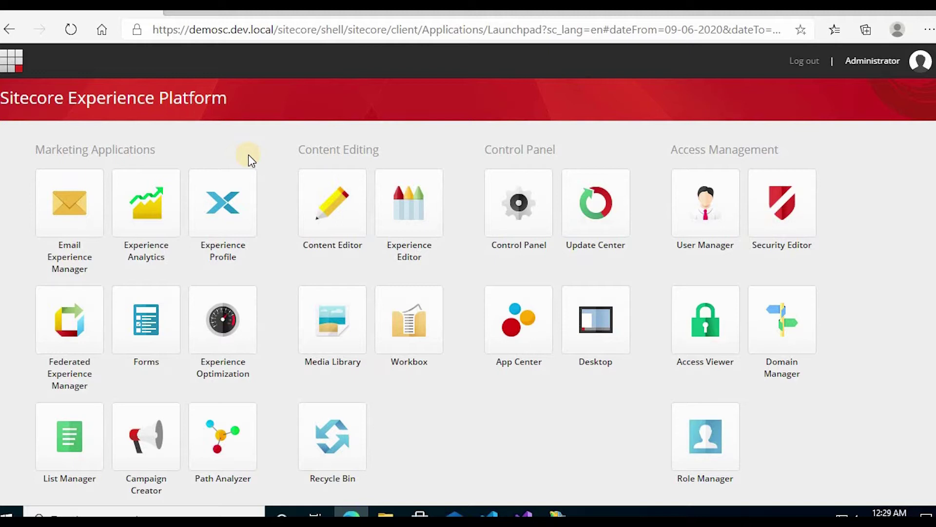
# Launch the Content Editor from the Launchpad
pyautogui.click(346, 203)
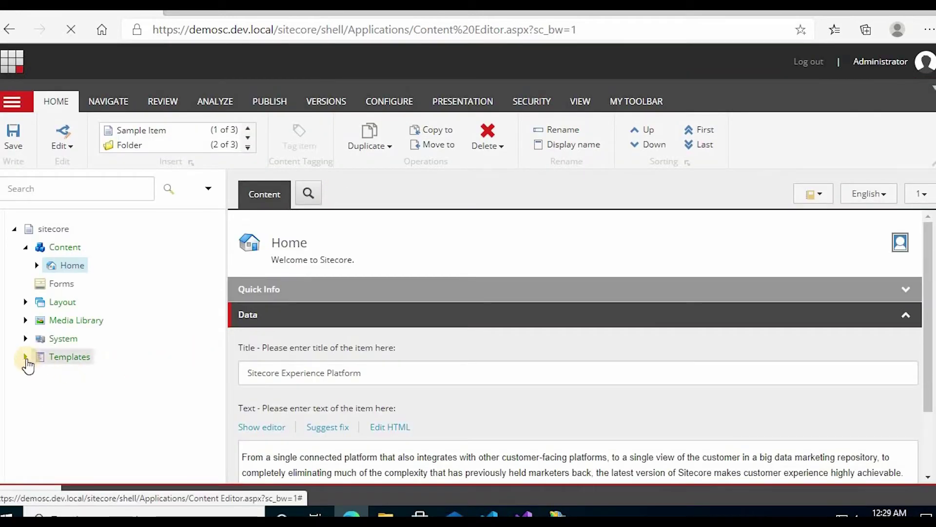
# Open the Event Details template from Templates > User Defined in the content tree
pyautogui.click(25, 356)
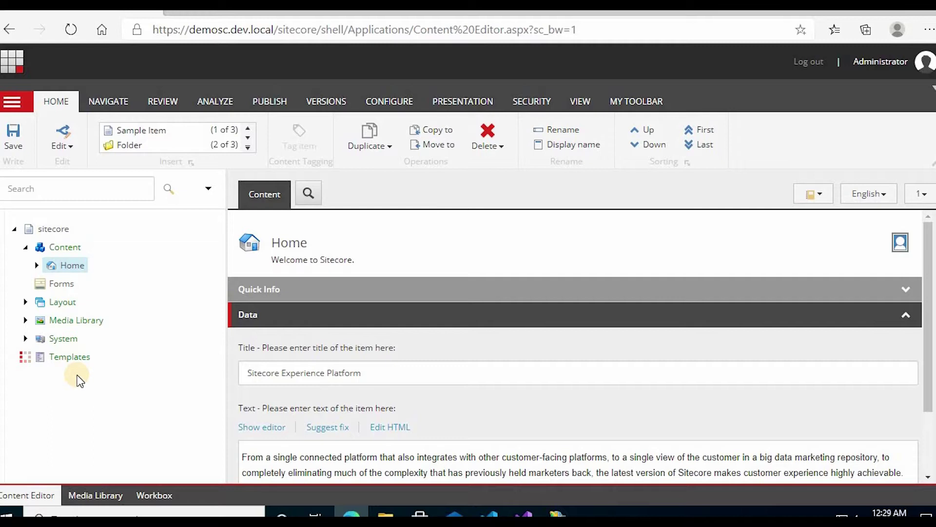
pyautogui.scroll(-1, 119, 445)
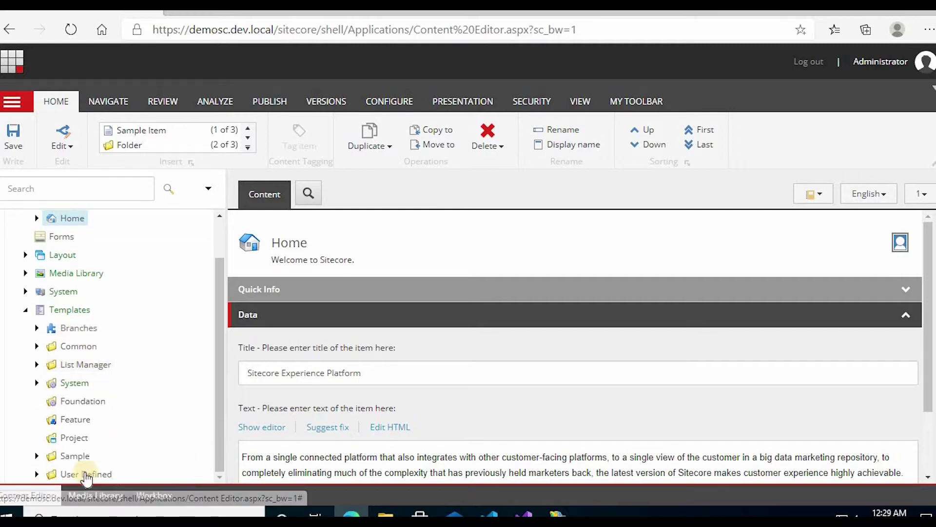
pyautogui.click(37, 474)
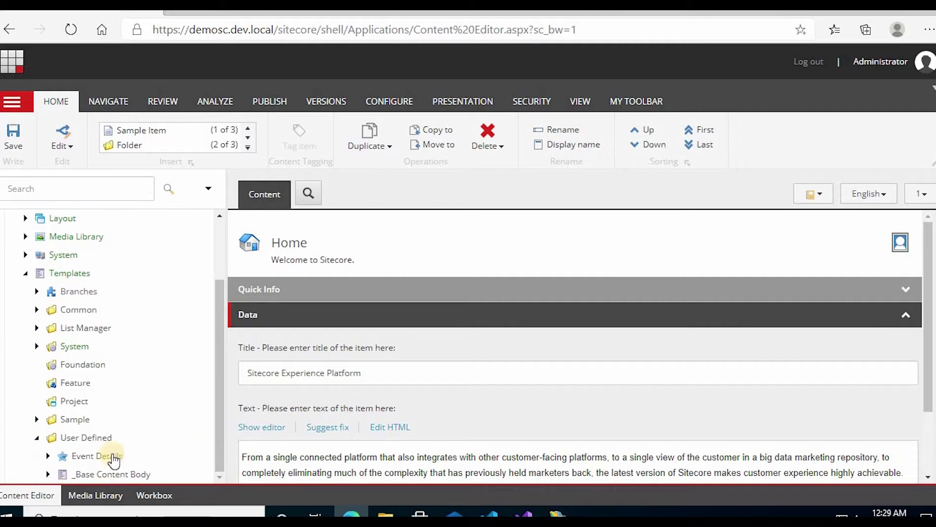
pyautogui.click(93, 457)
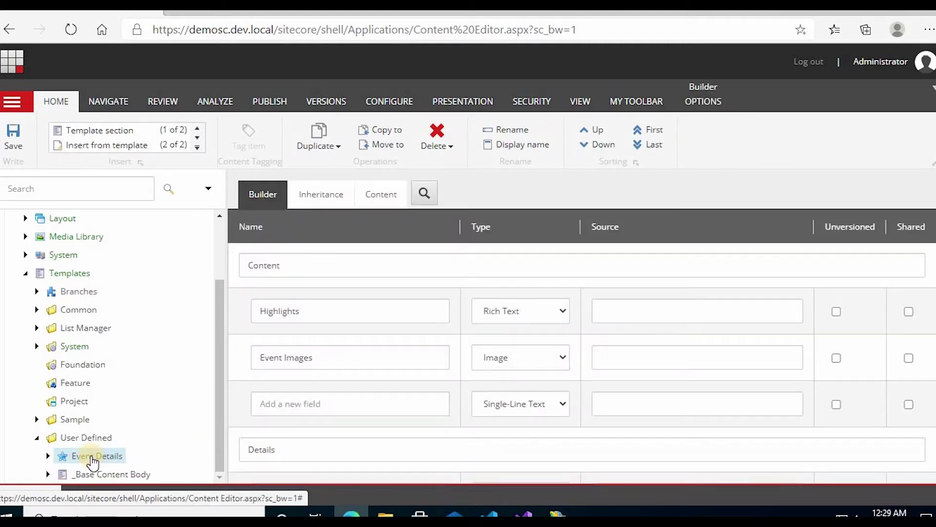
# Create and open the Event Details template's __Standard Values item
pyautogui.click(703, 101)
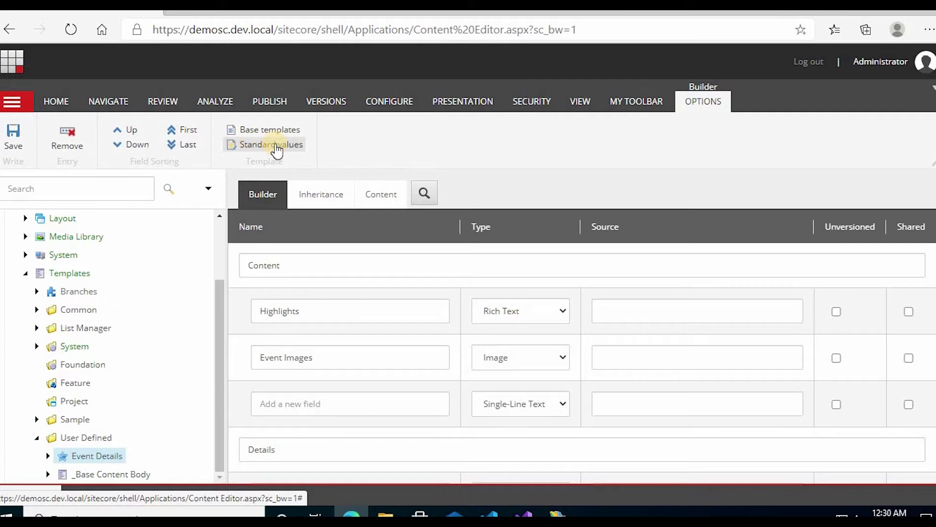
pyautogui.click(275, 144)
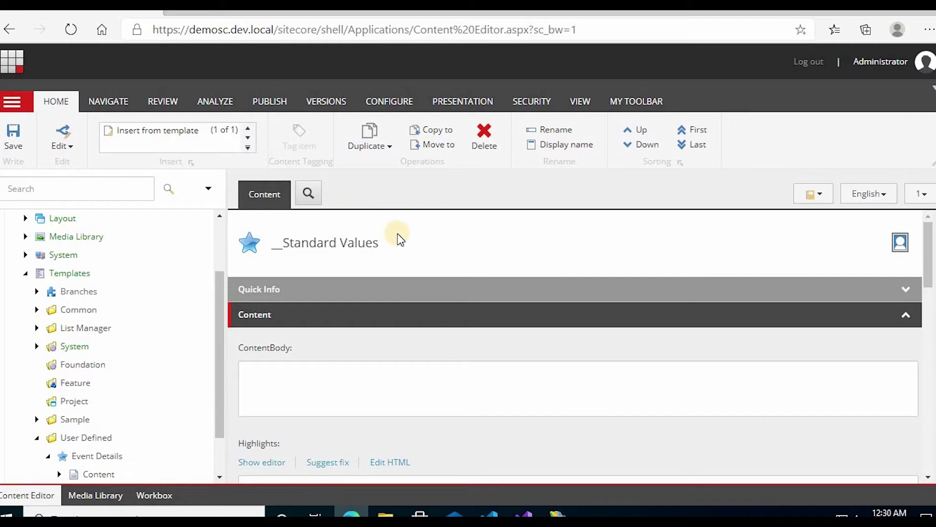
# Enter 'Add event highlights here' as the default ContentBody text
pyautogui.scroll(-1, 386, 257)
pyautogui.click(265, 347)
pyautogui.write('Add event highlights here')
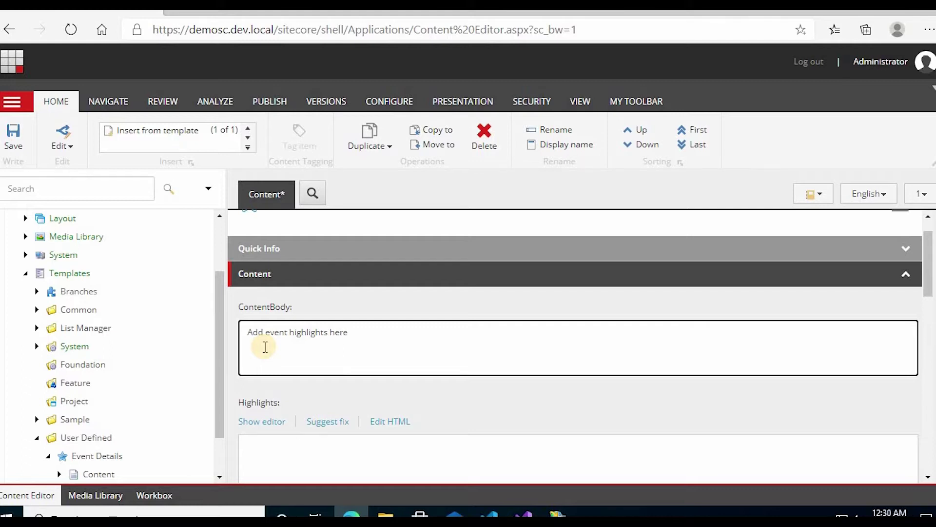
pyautogui.scroll(-5, 361, 382)
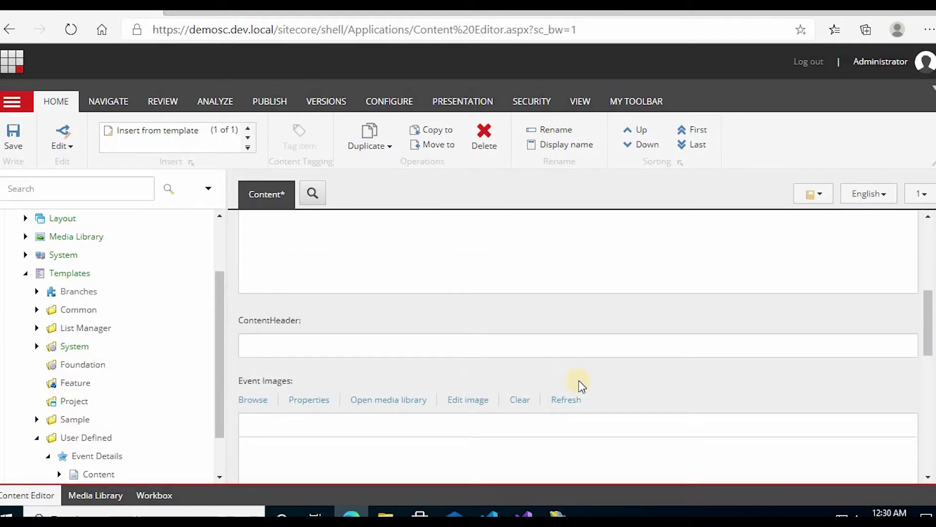
pyautogui.scroll(4, 507, 382)
pyautogui.scroll(-1, 380, 385)
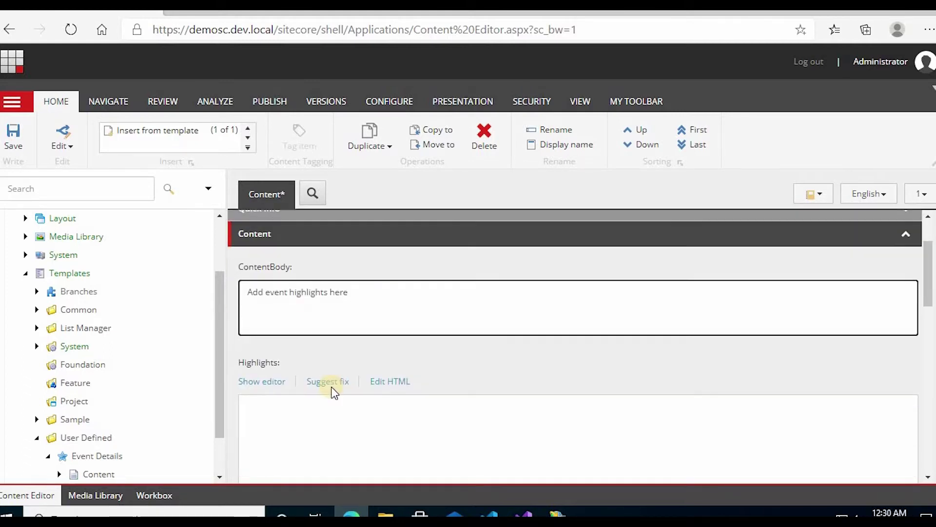
# Set the Highlights default to 'Events highlights here' using the Rich Text Editor
pyautogui.click(260, 385)
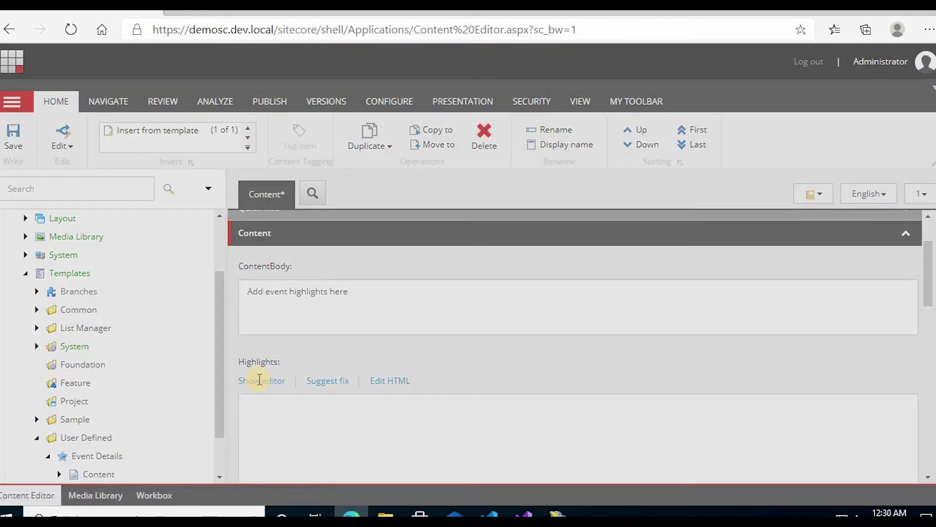
pyautogui.write('Event')
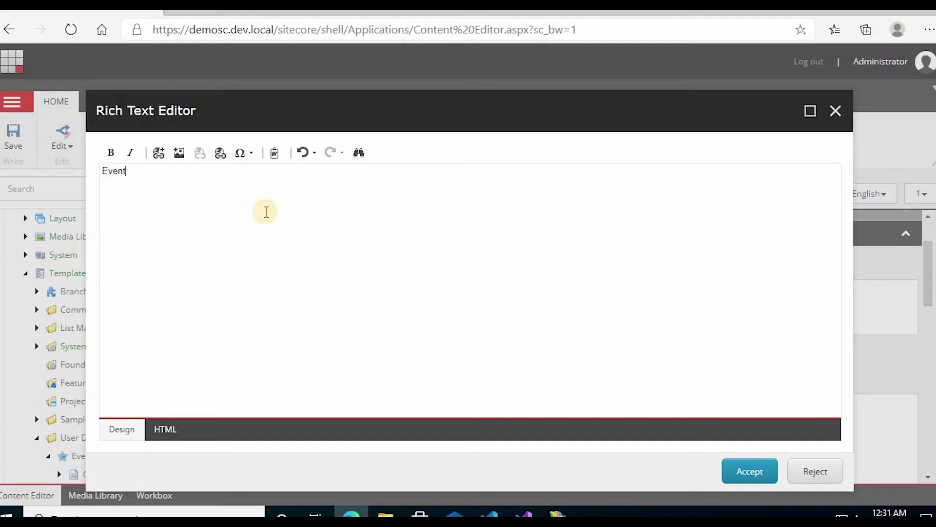
pyautogui.write('s highlights here')
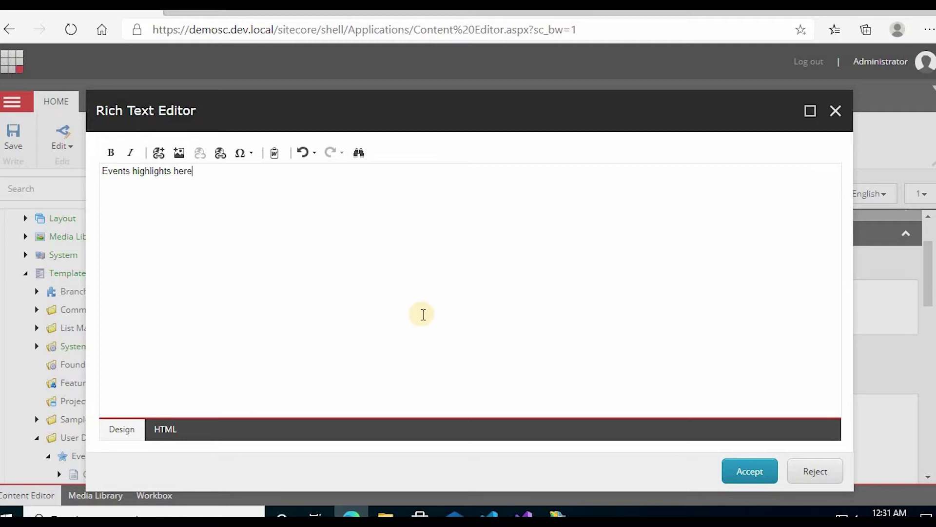
pyautogui.click(757, 465)
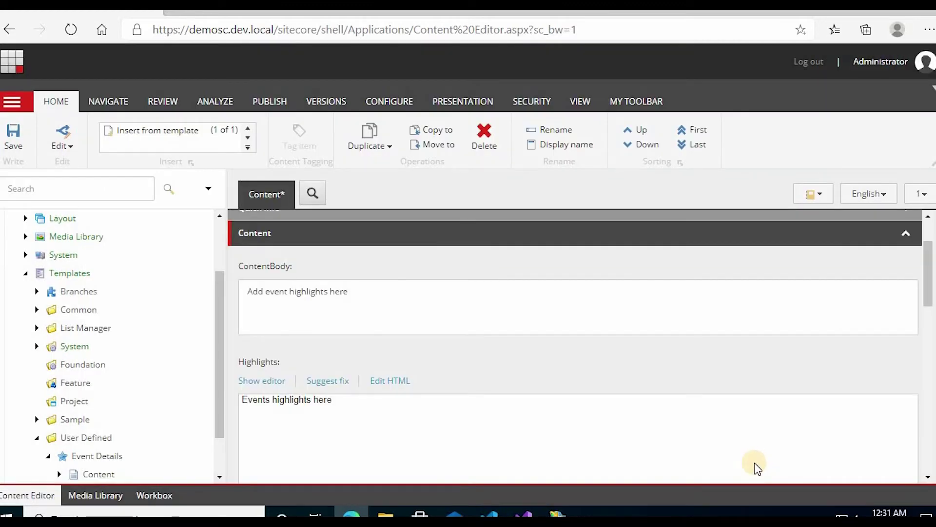
# Start uploading a new image to /media library for the Event Images field
pyautogui.scroll(-4, 398, 313)
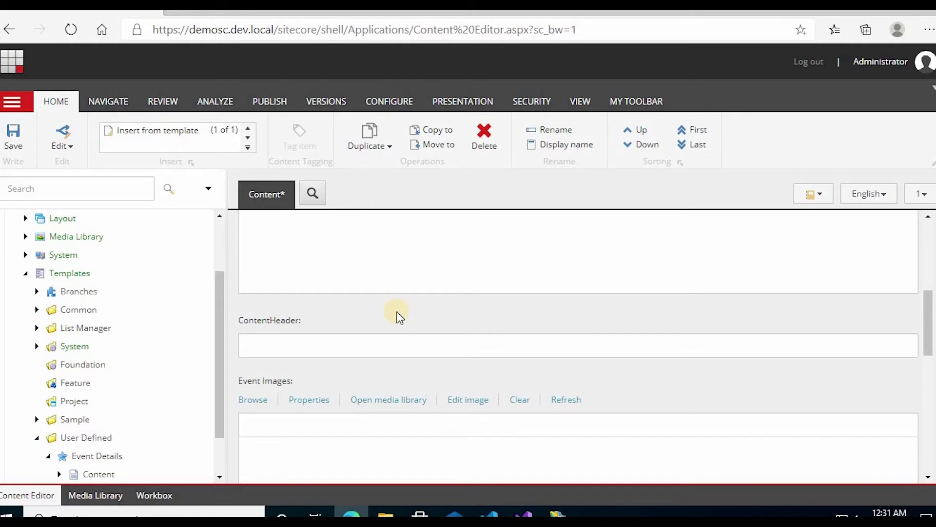
pyautogui.scroll(-4, 397, 315)
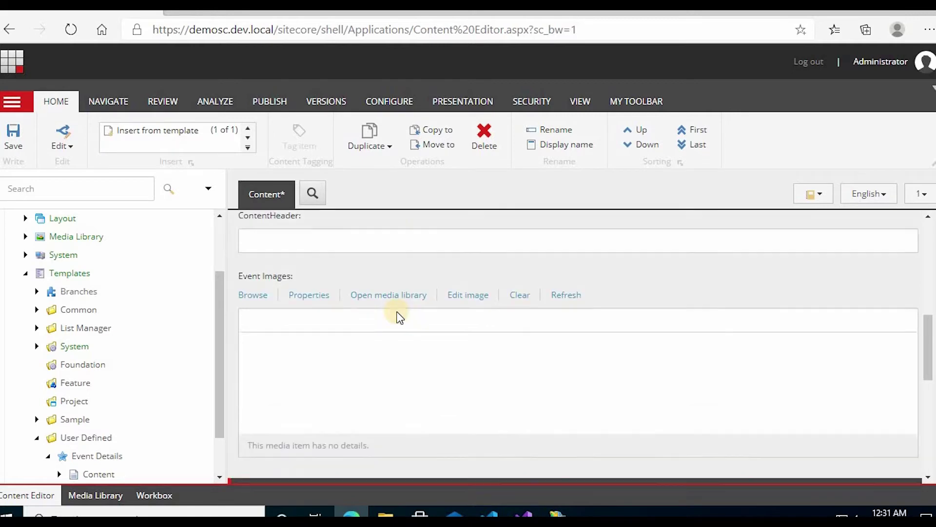
pyautogui.scroll(2, 395, 314)
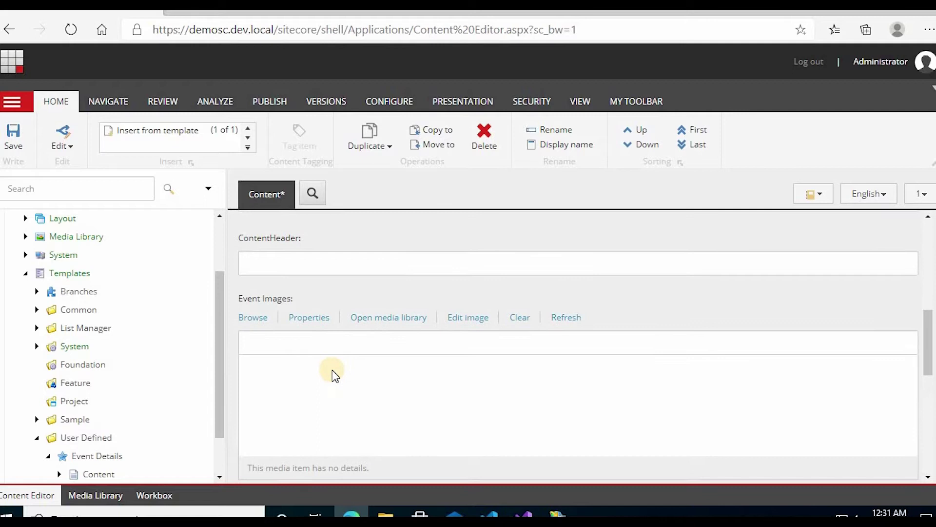
pyautogui.click(243, 317)
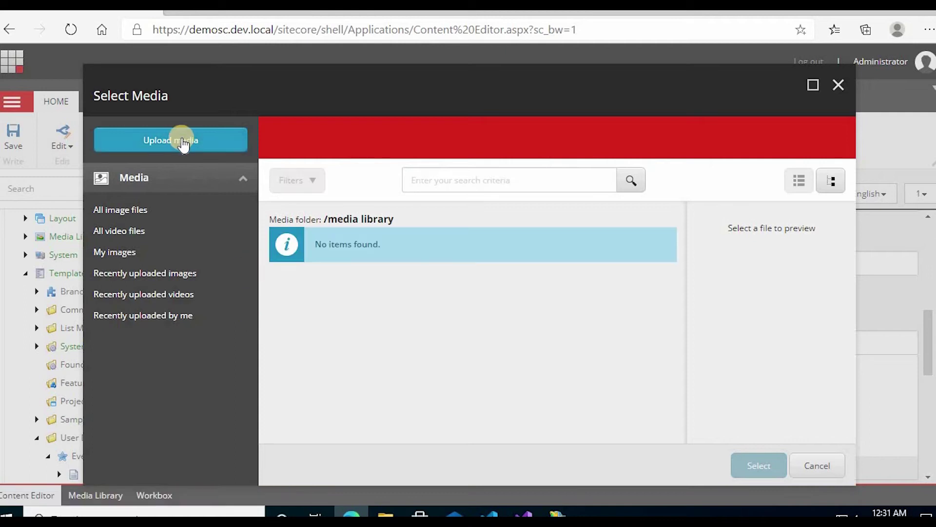
pyautogui.click(182, 141)
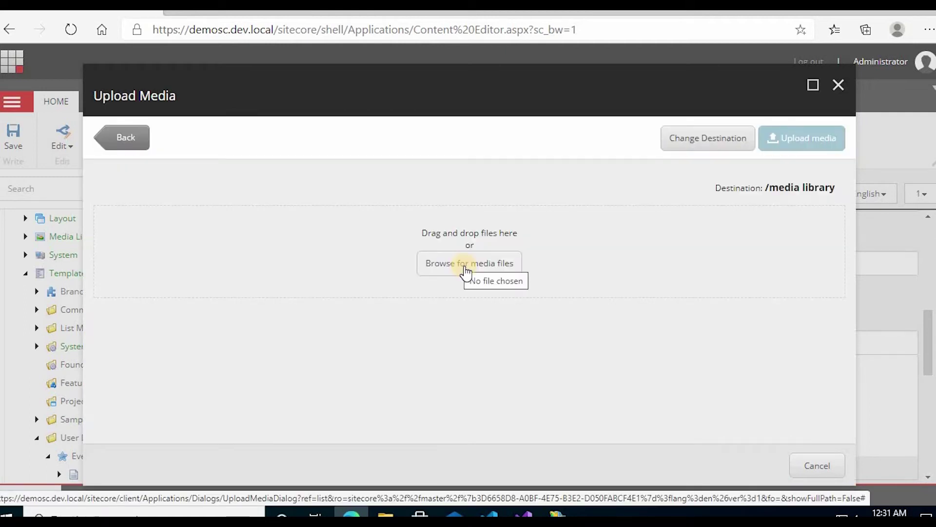
# Choose the ThumbNail image from Pictures > Saved Pictures as the file to upload
pyautogui.click(465, 267)
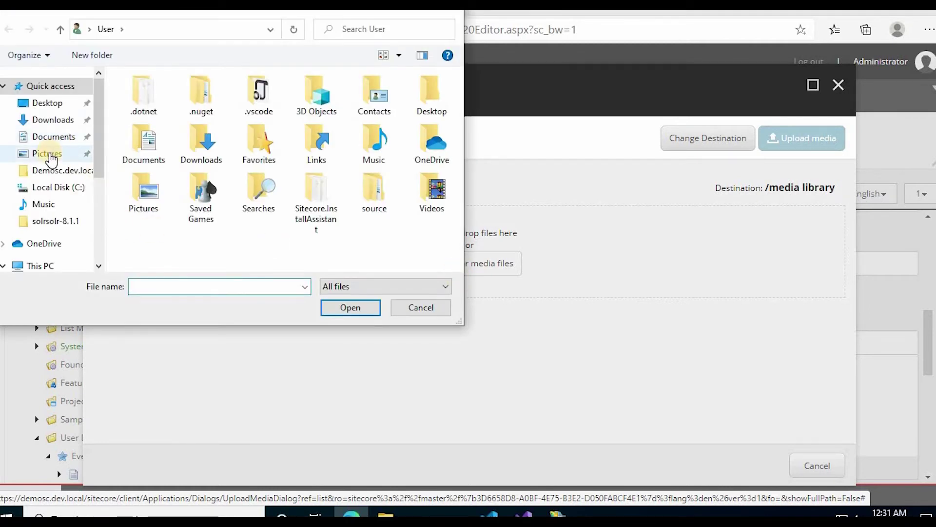
pyautogui.click(51, 158)
pyautogui.click(151, 125)
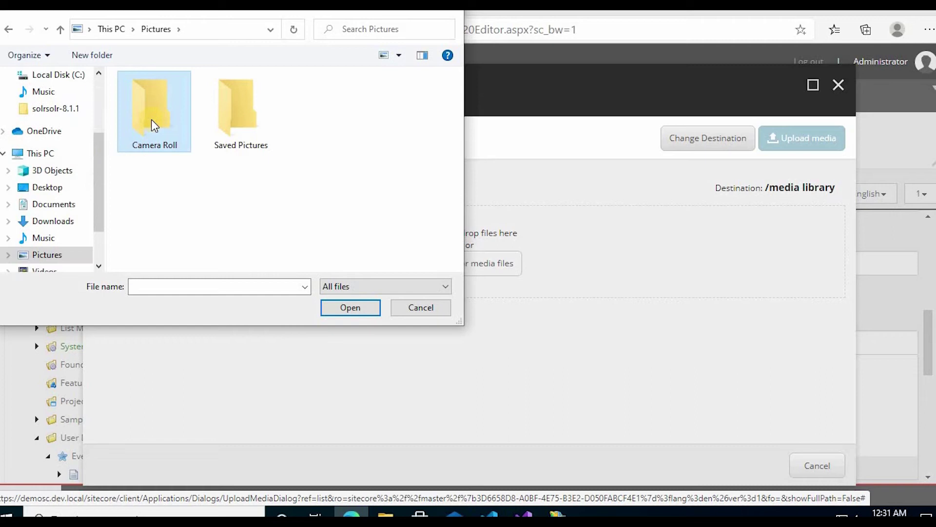
pyautogui.doubleClick(153, 125)
pyautogui.click(111, 30)
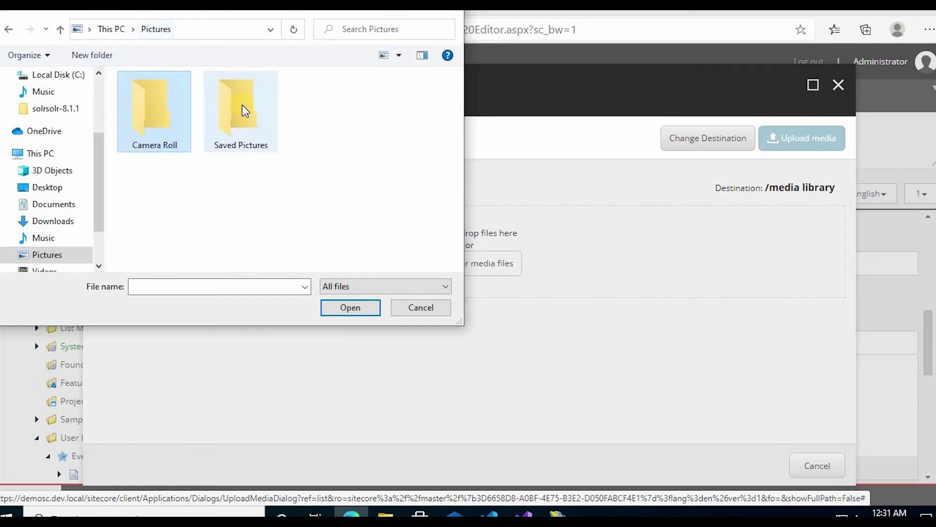
pyautogui.doubleClick(245, 111)
pyautogui.click(241, 115)
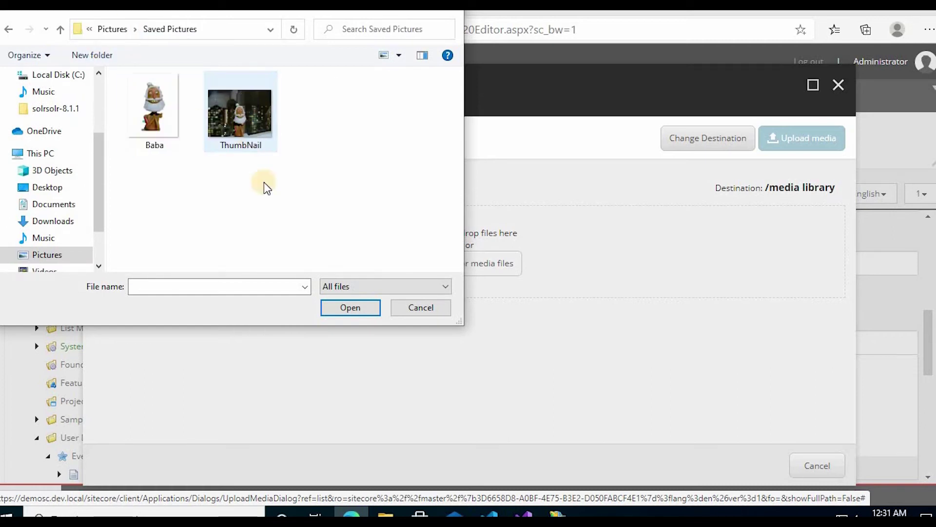
pyautogui.click(347, 312)
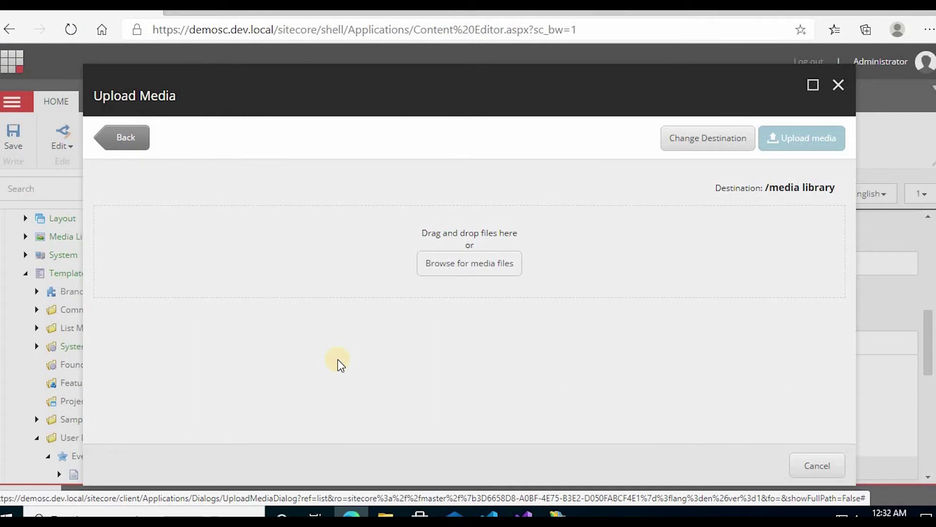
# Give the image alternate text 'test' and upload it to /media library
pyautogui.click(438, 409)
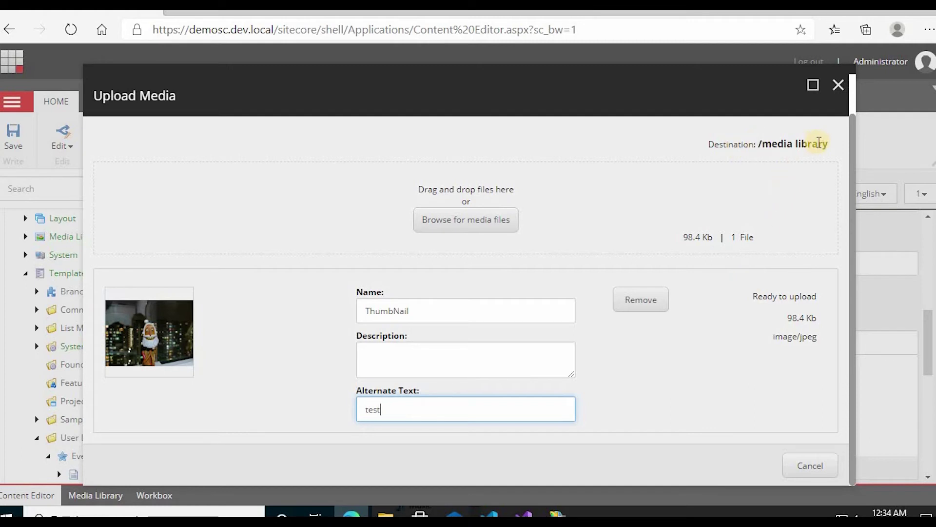
pyautogui.moveTo(758, 143); pyautogui.dragTo(823, 143)
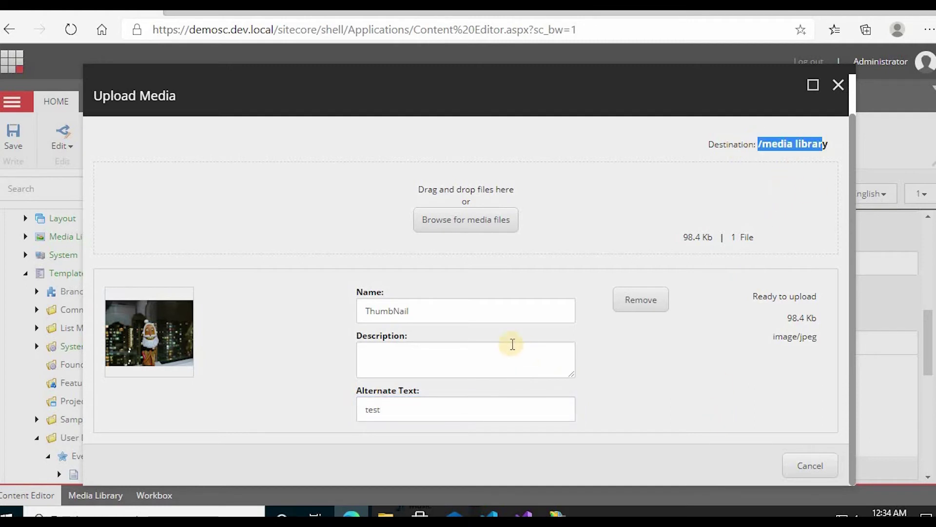
pyautogui.scroll(2, 512, 341)
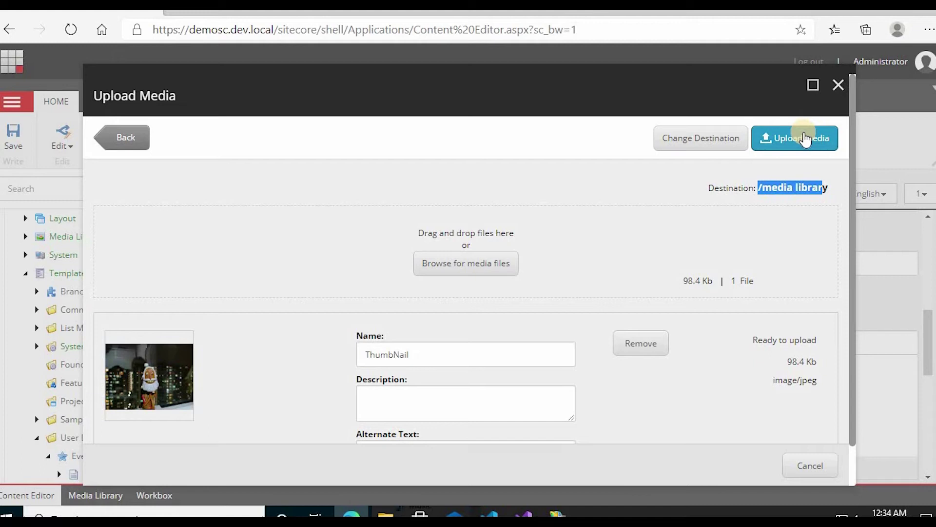
pyautogui.click(787, 132)
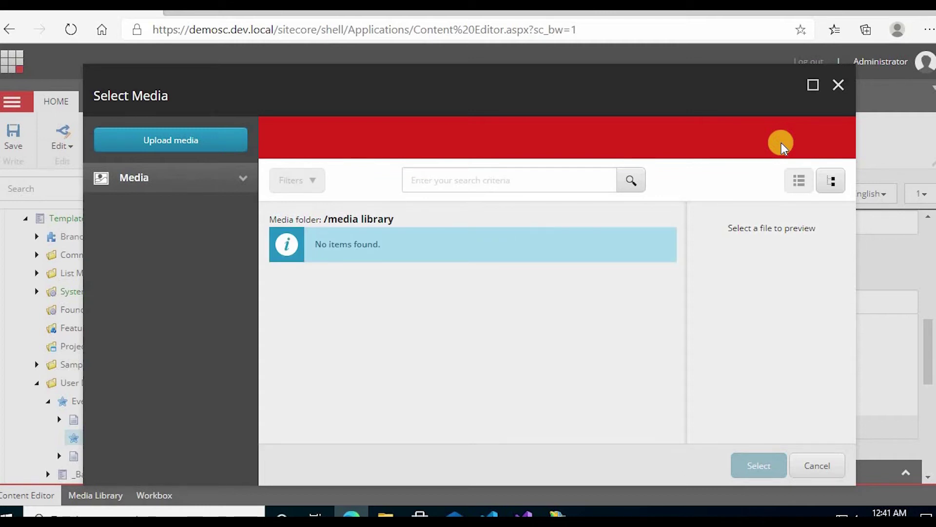
# Pick the 123 image (1600 x 1200) from the Media Library tree for Event Images
pyautogui.click(804, 184)
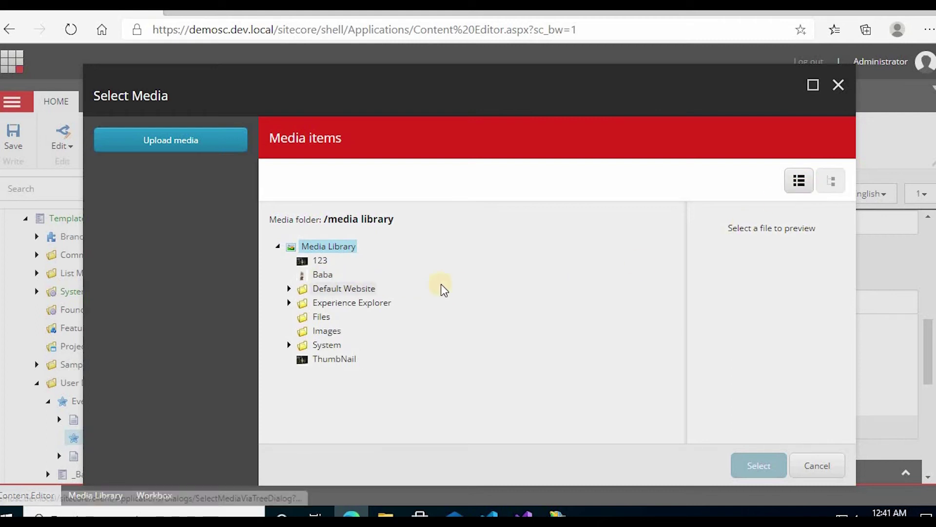
pyautogui.click(289, 345)
pyautogui.click(289, 346)
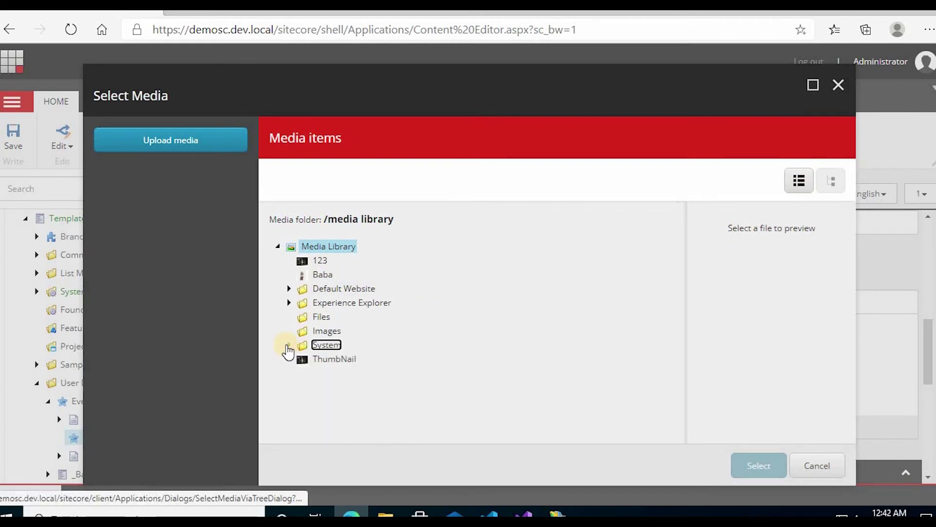
pyautogui.click(319, 262)
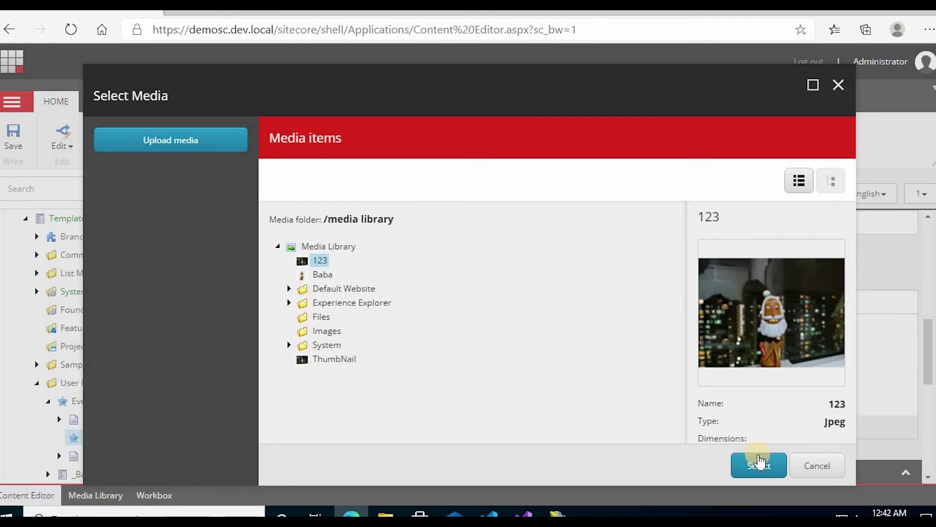
pyautogui.click(758, 465)
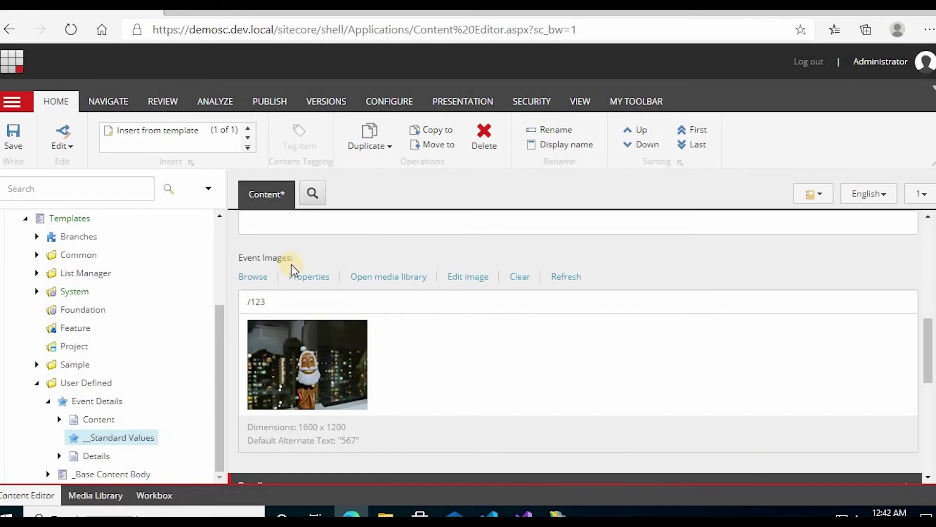
# Set the event image's alternate text to 'baba' in its properties
pyautogui.click(330, 278)
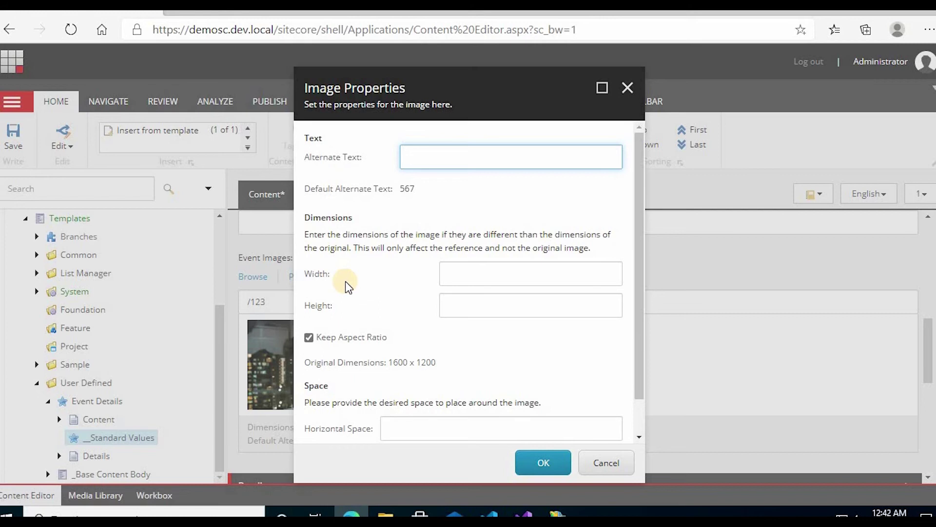
pyautogui.write('b')
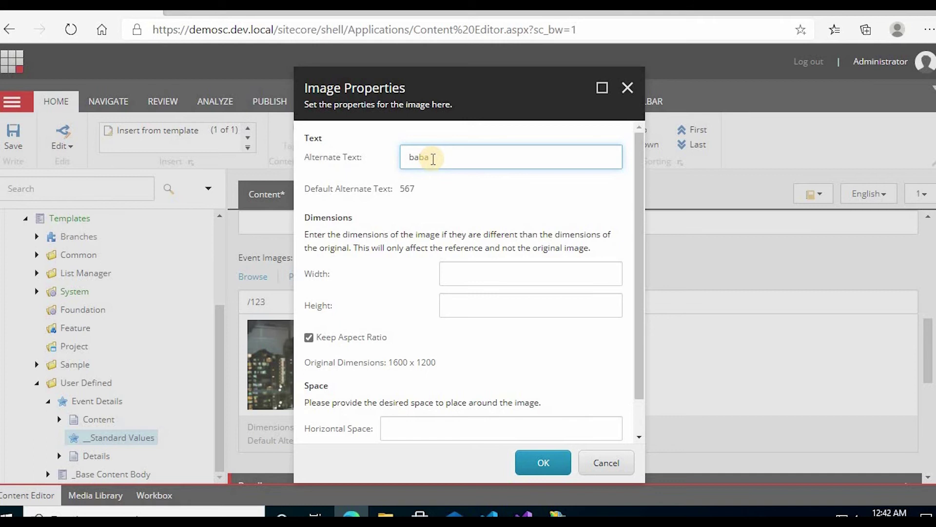
pyautogui.write('aba')
pyautogui.scroll(-1, 443, 195)
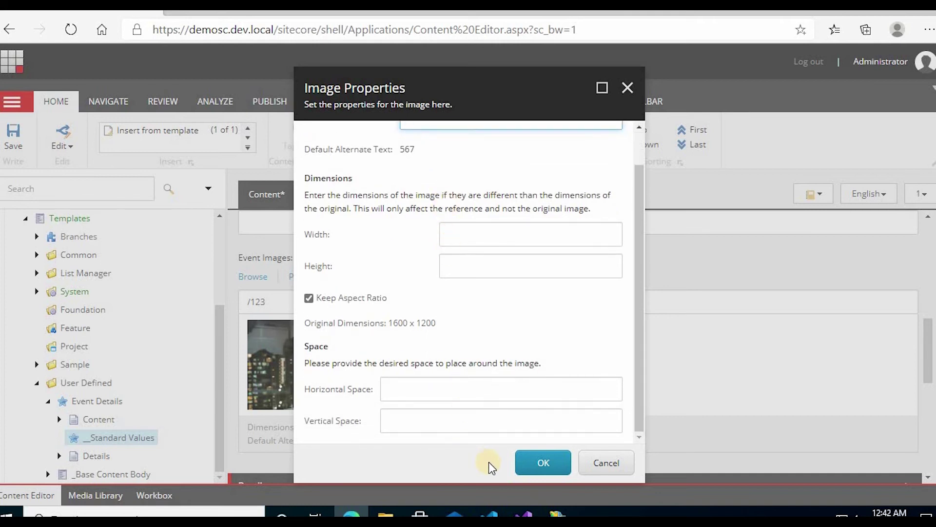
pyautogui.click(542, 463)
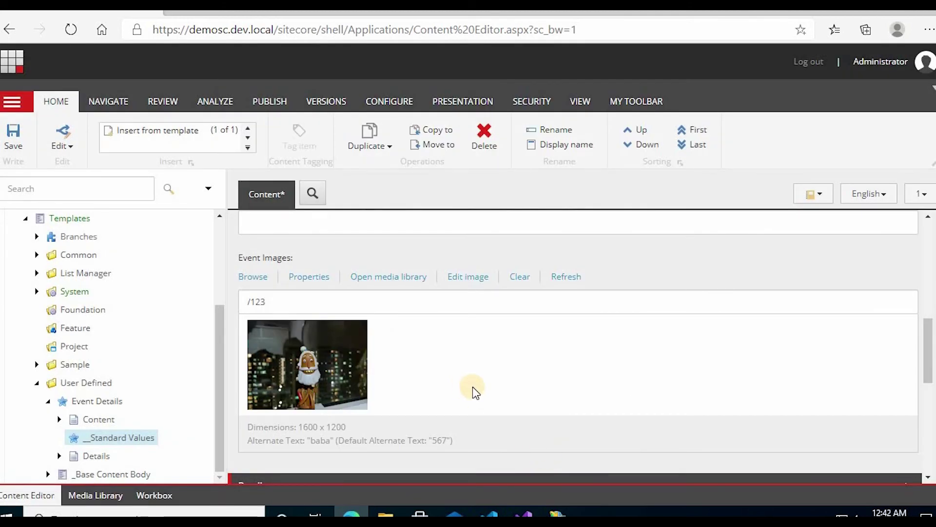
# Enter the $date token as the Start date standard value
pyautogui.scroll(-6, 451, 368)
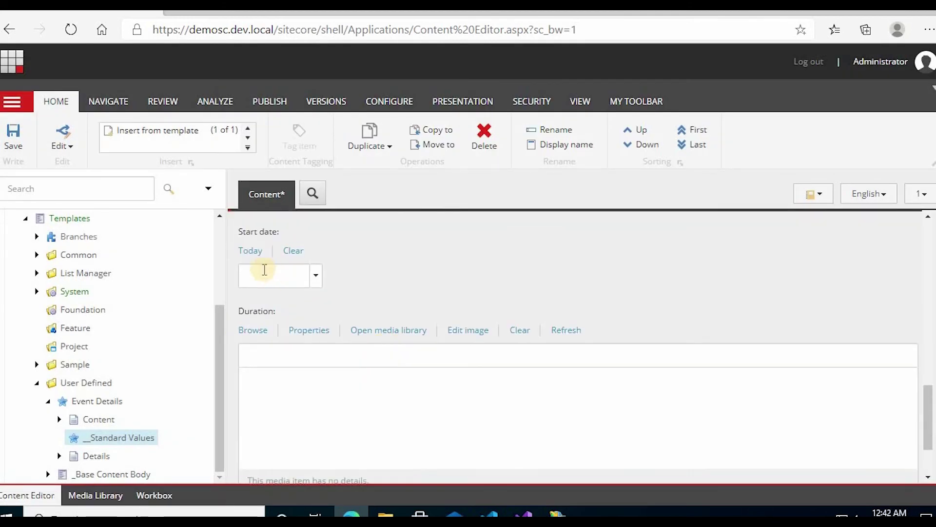
pyautogui.click(316, 278)
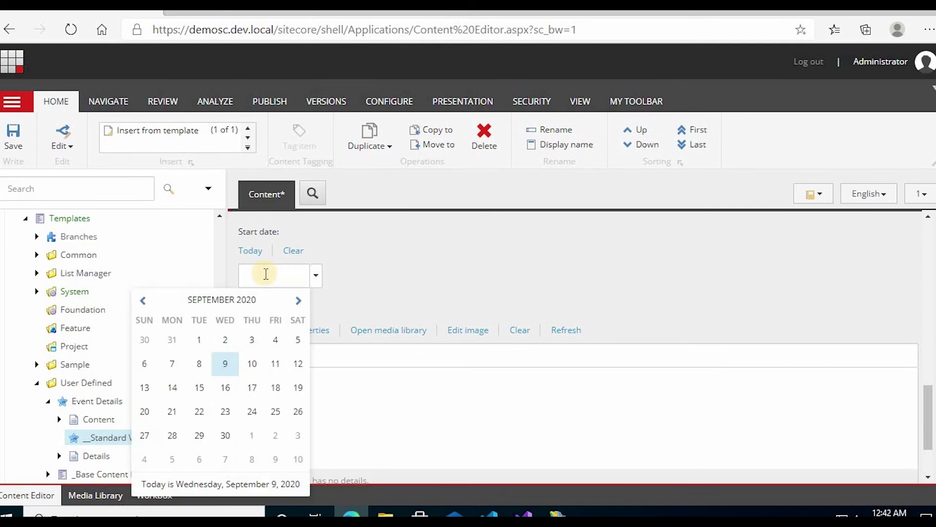
pyautogui.click(266, 275)
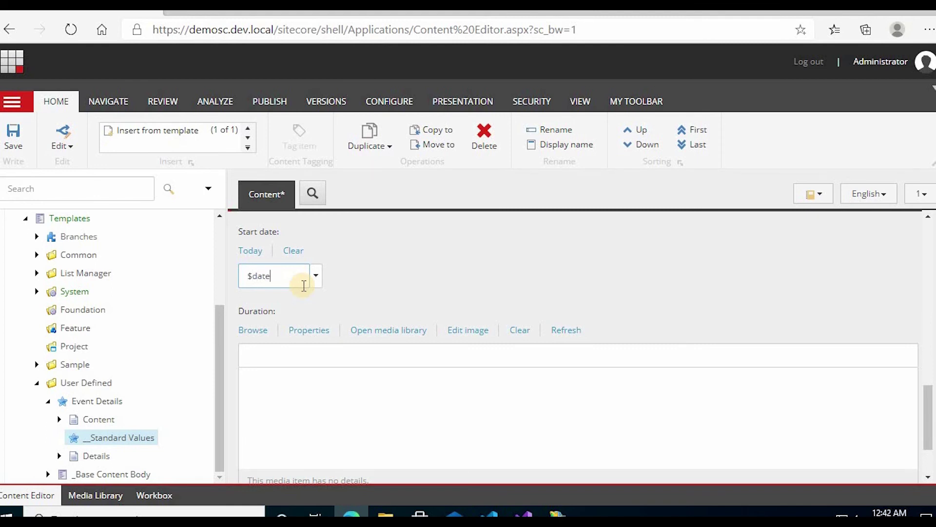
pyautogui.scroll(-2, 374, 317)
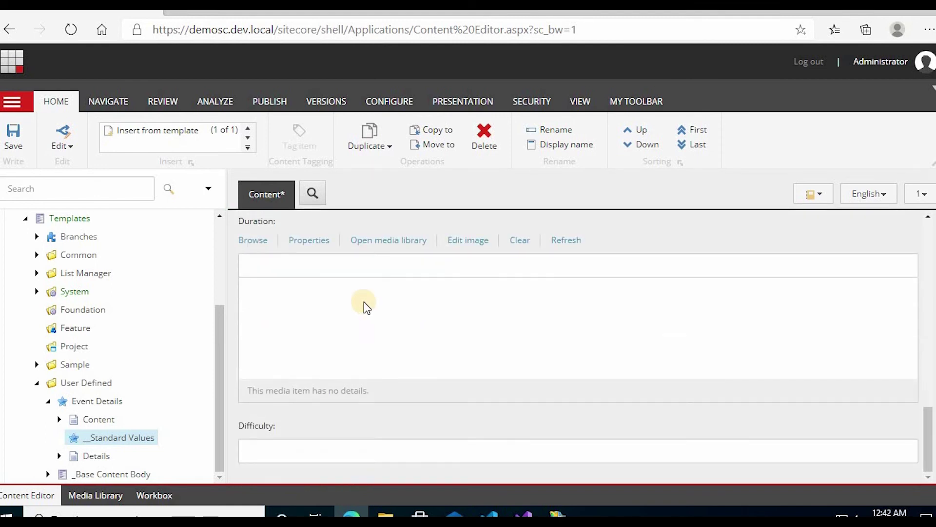
# Enter 7788 as the default Duration and 5 as the default Difficulty
pyautogui.click(281, 268)
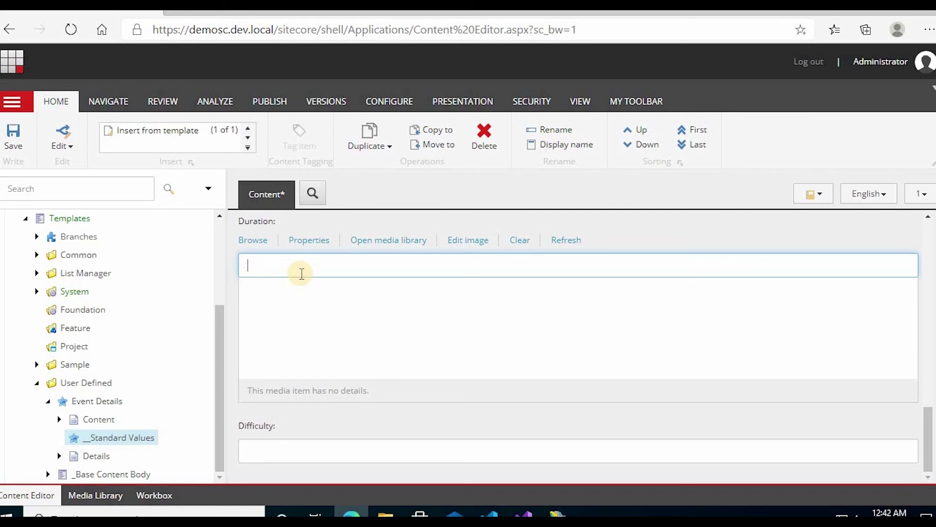
pyautogui.write('7788')
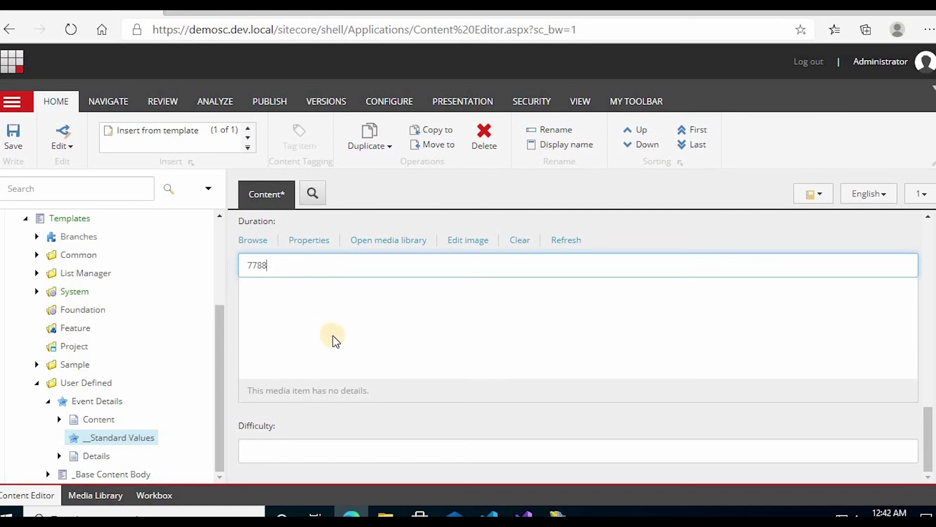
pyautogui.scroll(3, 332, 338)
pyautogui.scroll(-3, 441, 404)
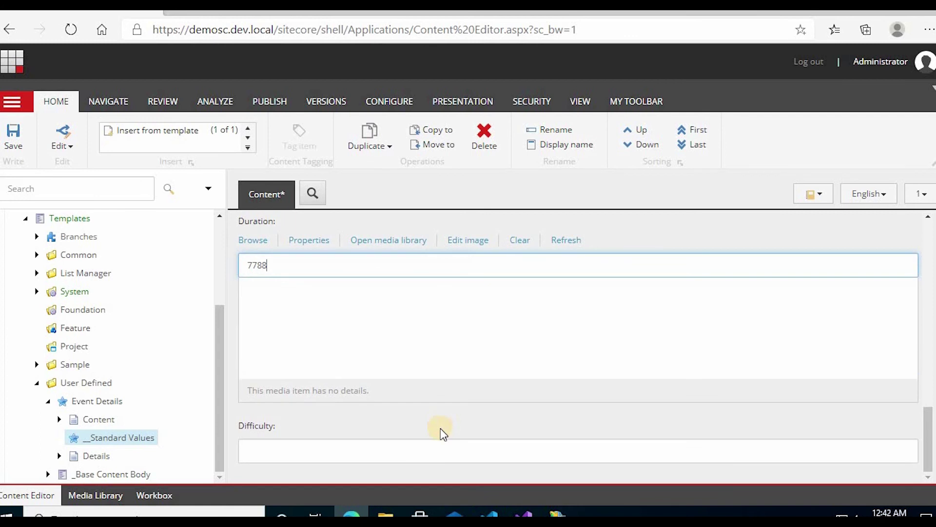
pyautogui.click(383, 448)
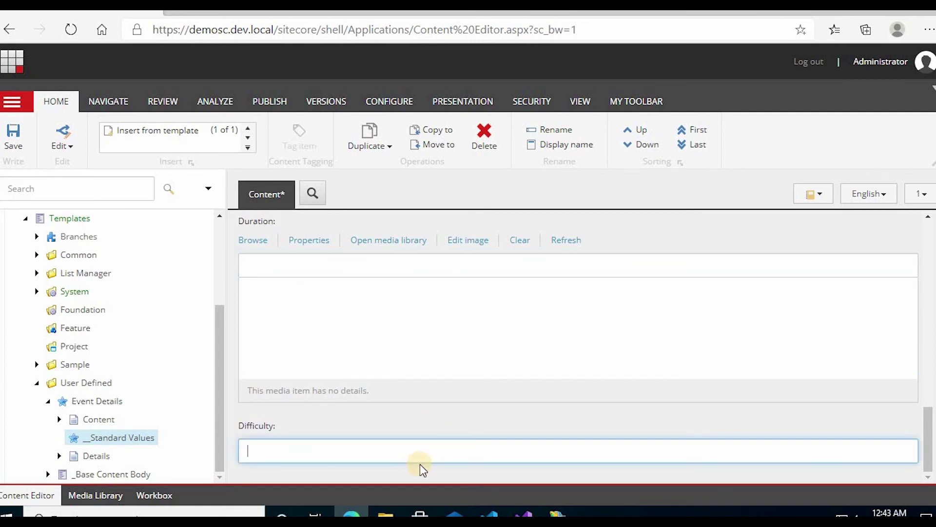
pyautogui.write('5')
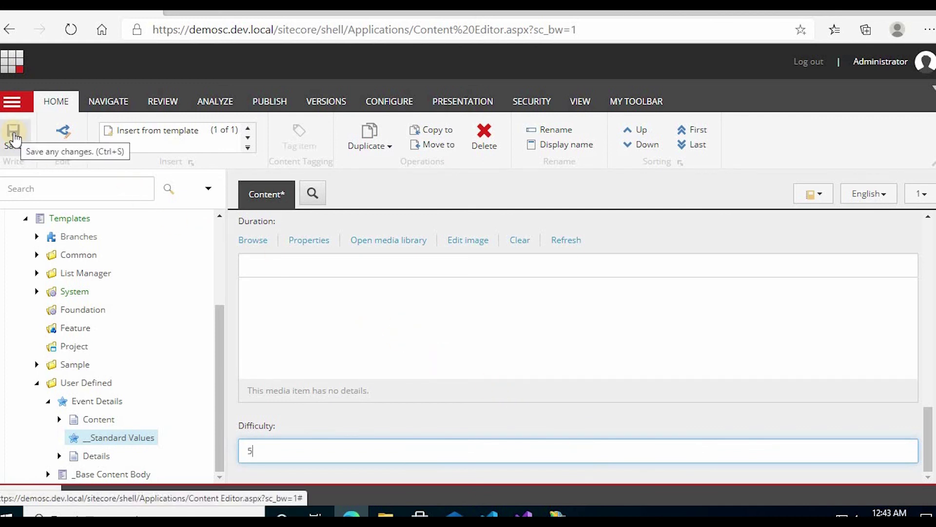
# Save the __Standard Values item, collapse the Templates node, and save it again
pyautogui.click(14, 139)
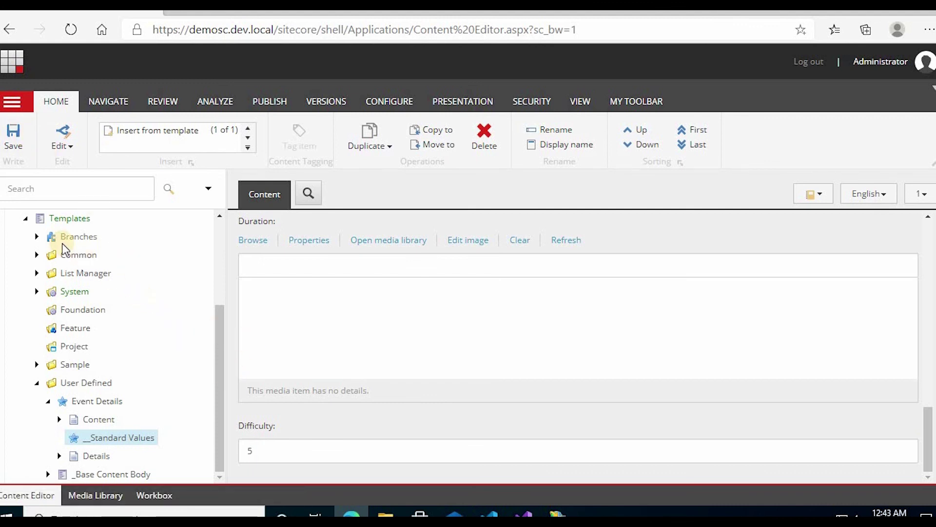
pyautogui.click(24, 220)
pyautogui.moveTo(928, 412); pyautogui.dragTo(925, 221)
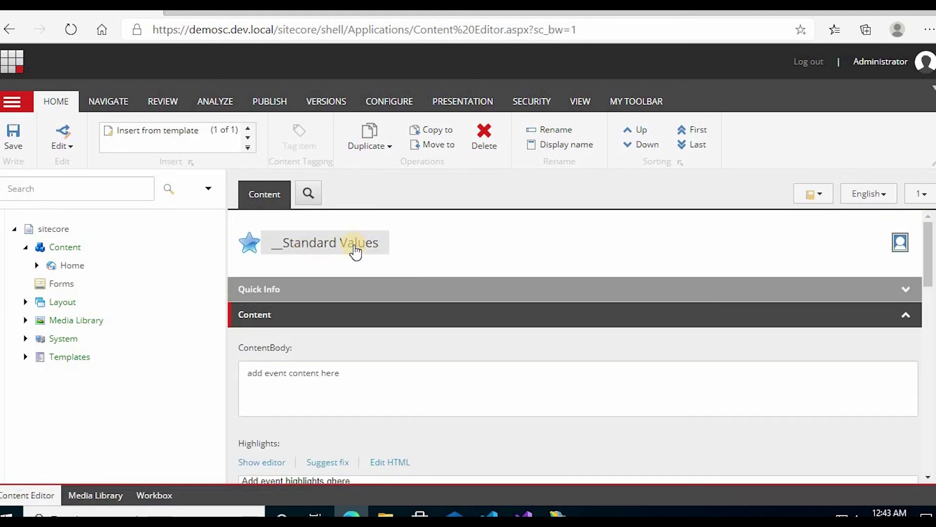
pyautogui.click(14, 136)
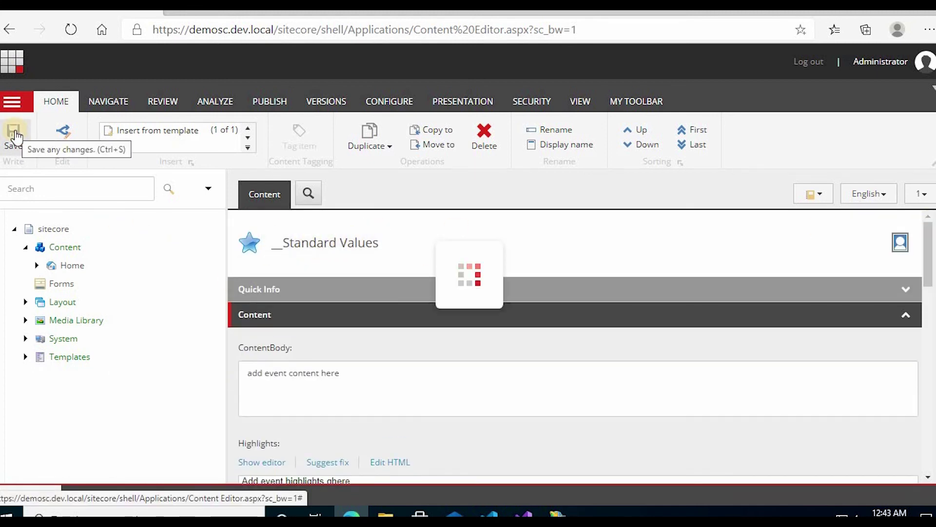